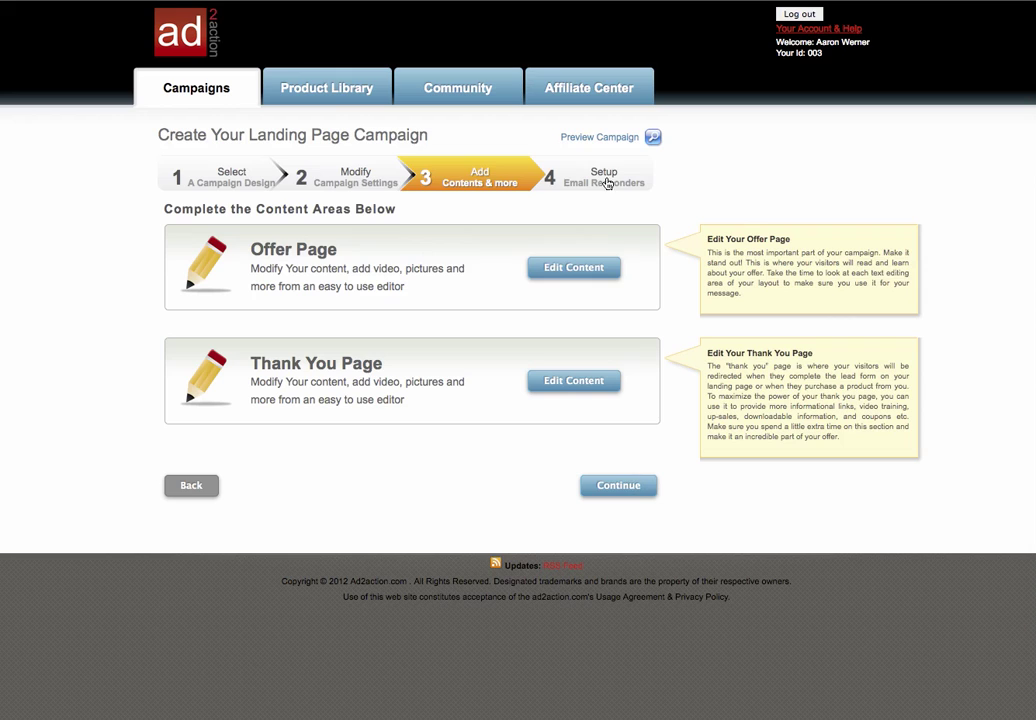
Step: Continue to the campaign's email responder setup, create a new responder and set its email subject to "Thank You..."
click(618, 486)
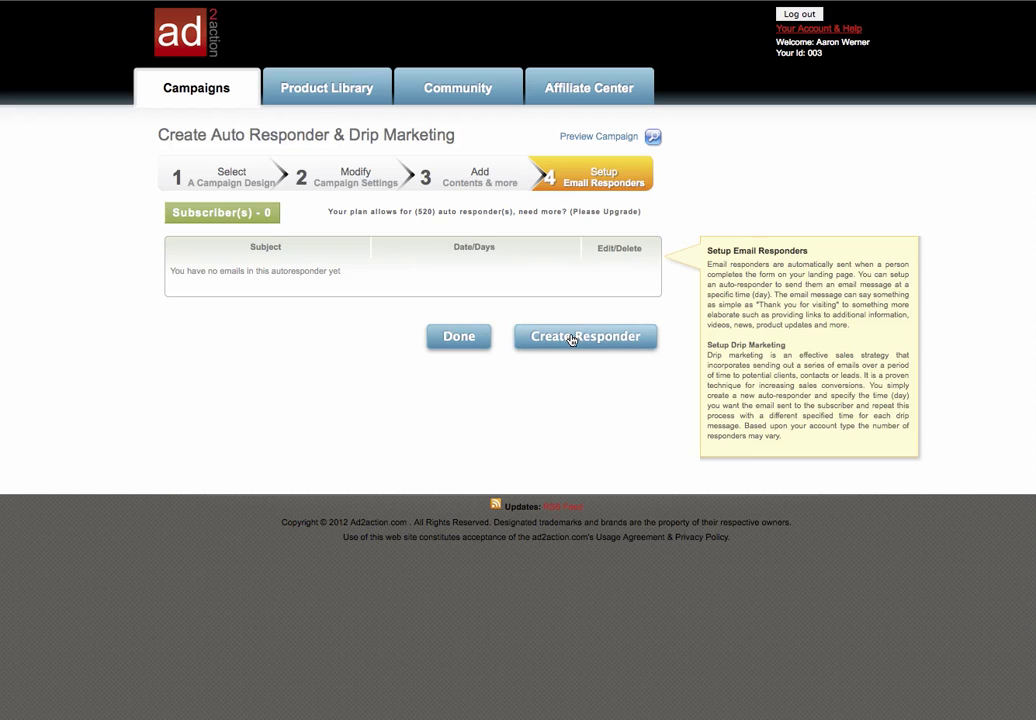
click(572, 338)
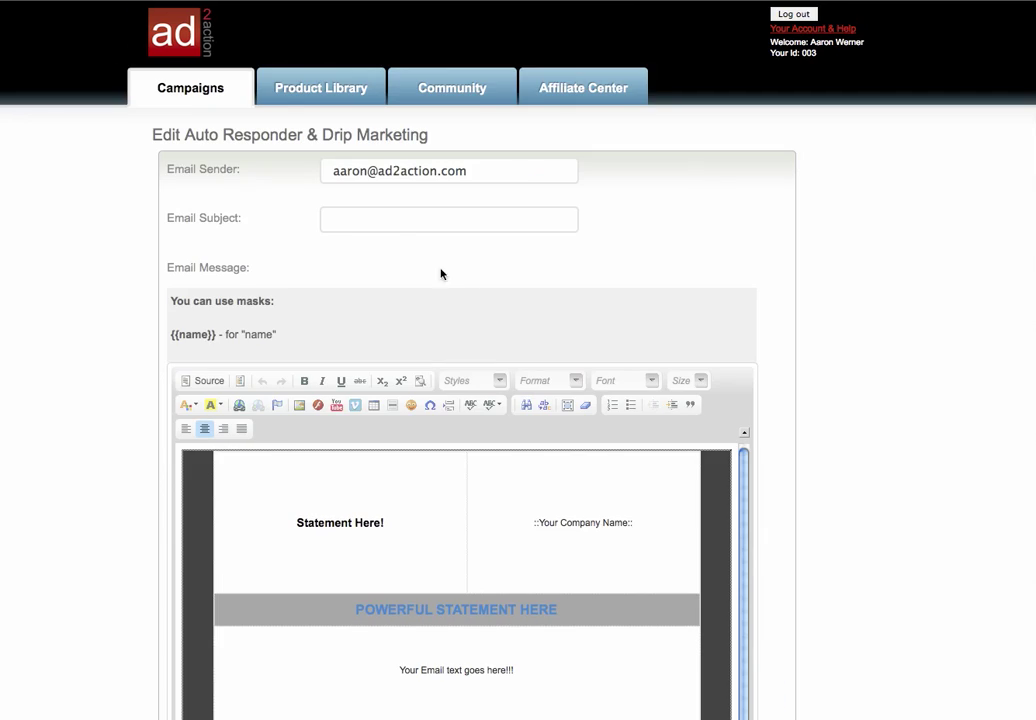
click(393, 222)
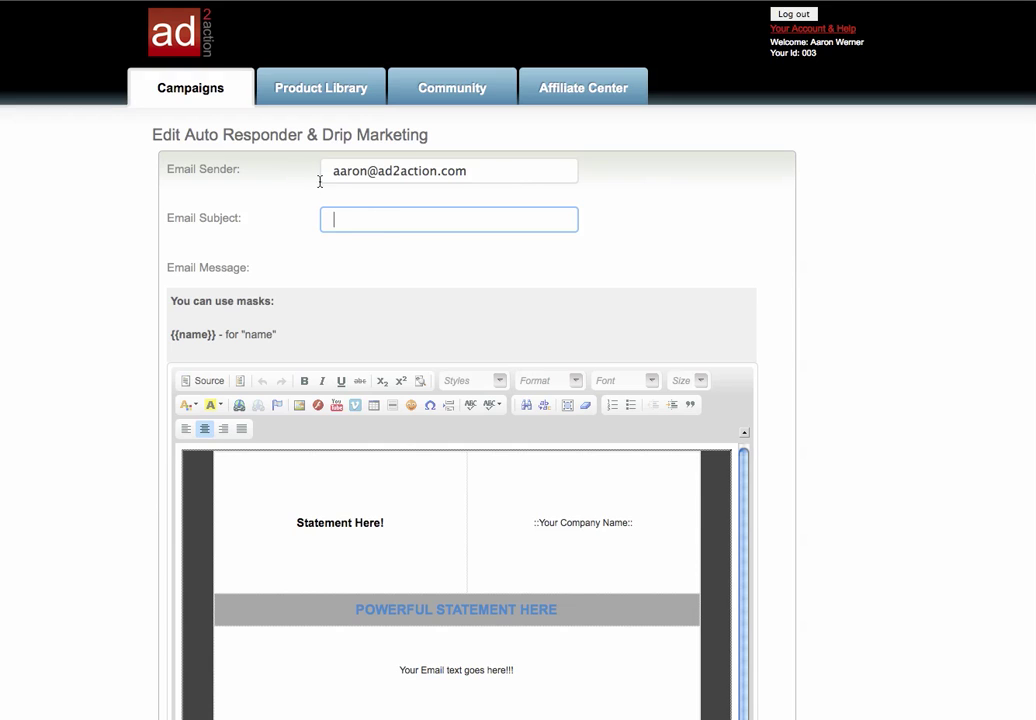
drag(490, 170, 333, 171)
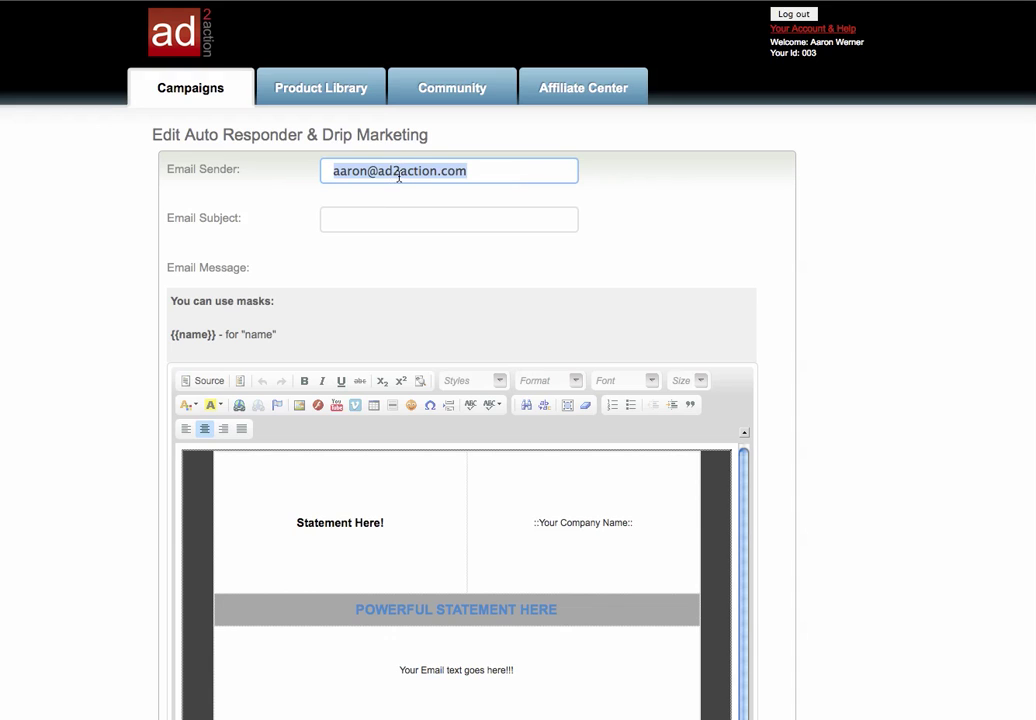
click(340, 218)
text(Thank You.)
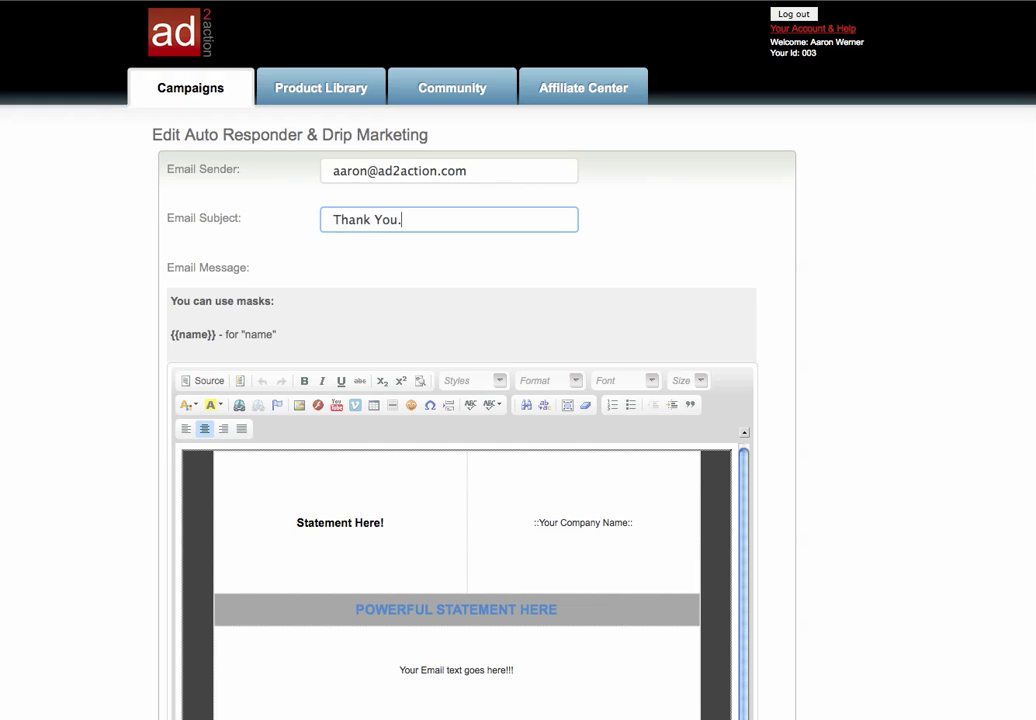
text(..)
Step: Delete the entire default template's HTML source from the email message and return to the visual editing view
scroll(365, 168, down, 5)
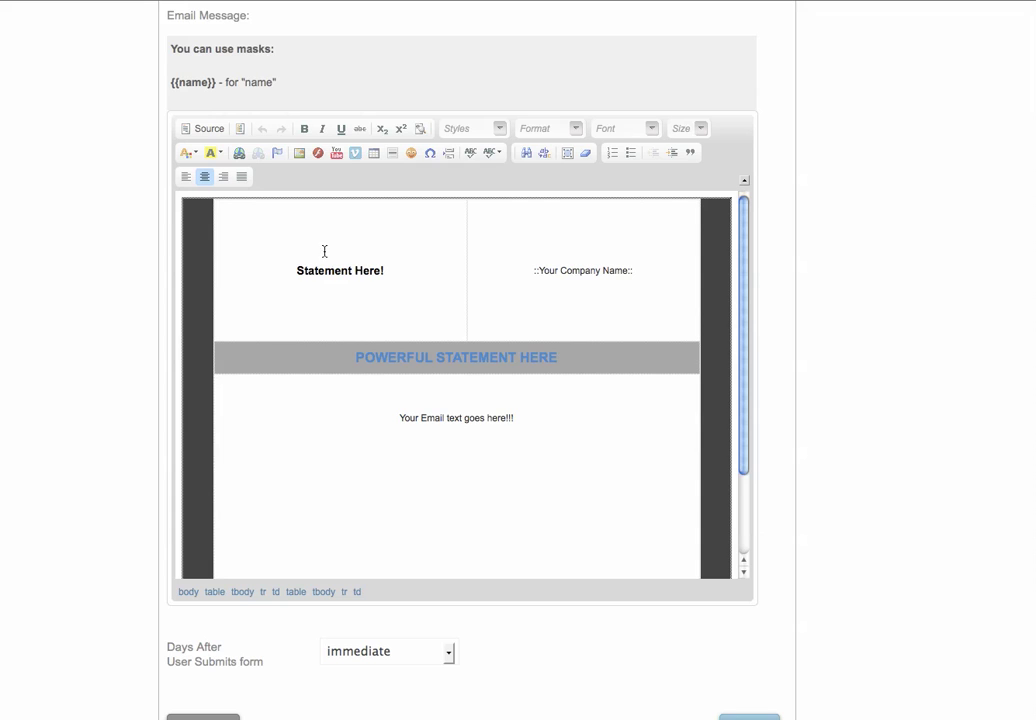
click(204, 132)
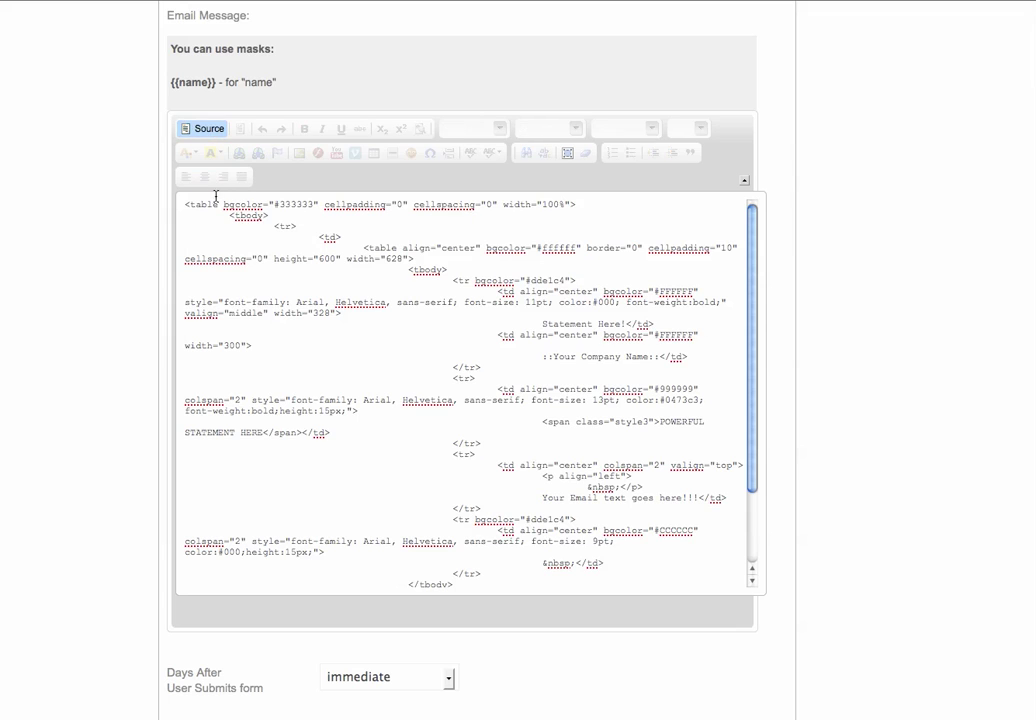
key(ctrl+a)
key(BackSpace)
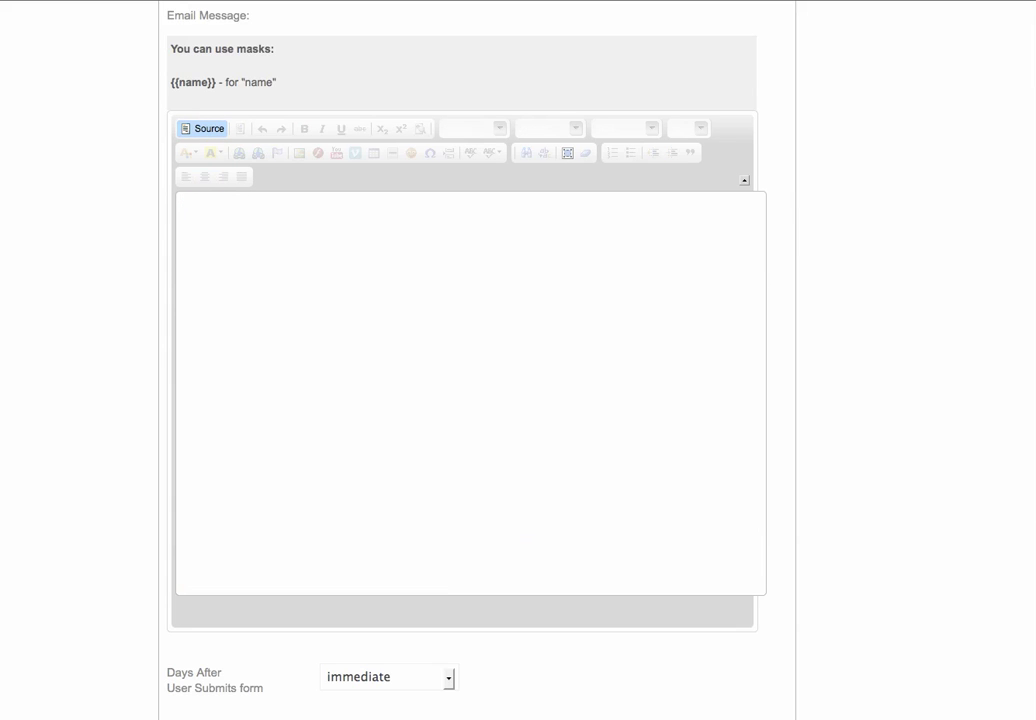
click(206, 134)
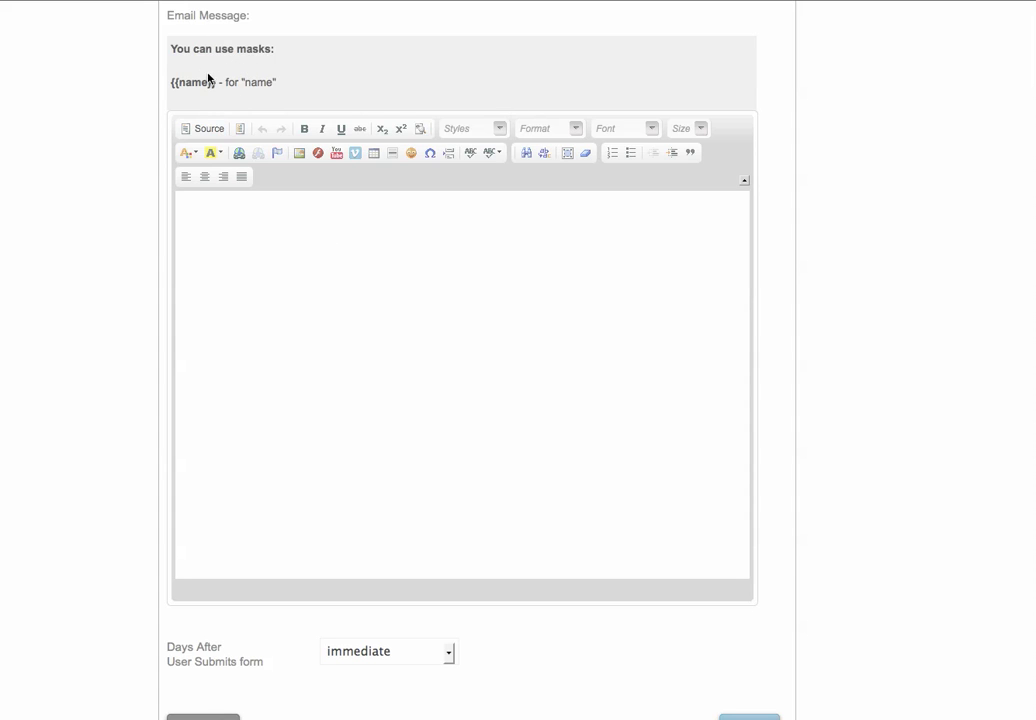
click(205, 131)
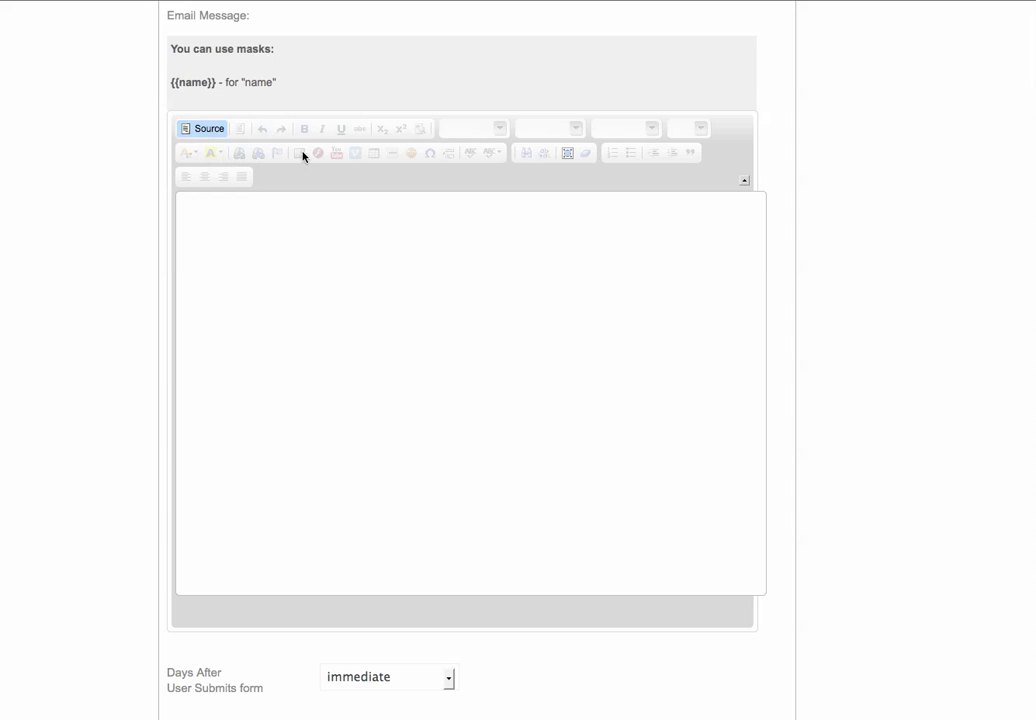
click(198, 131)
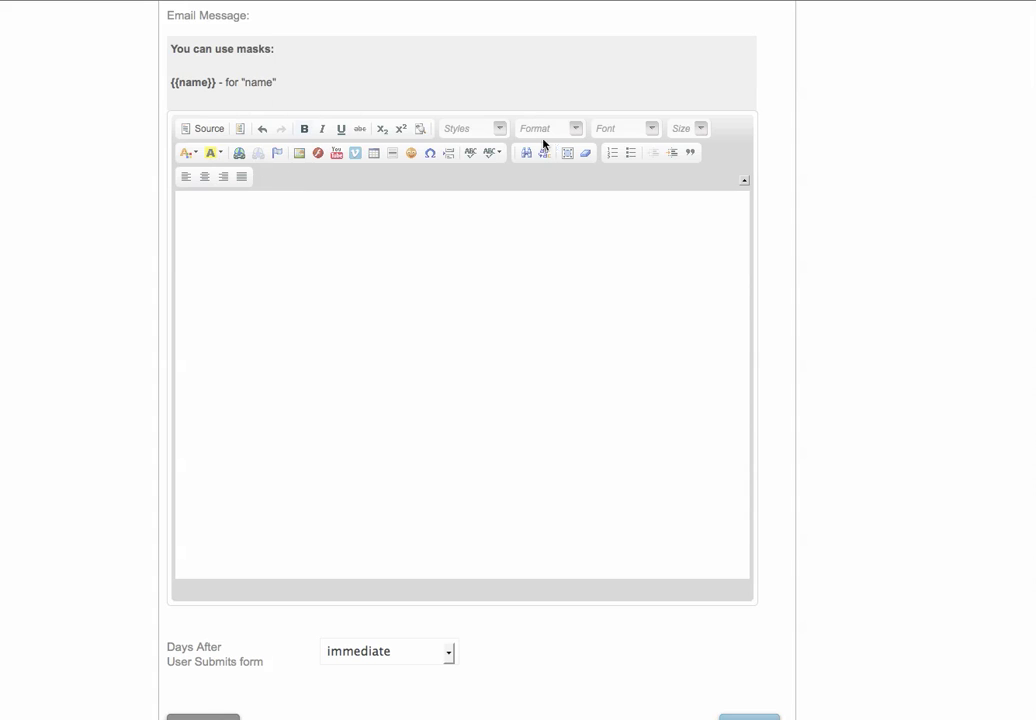
click(220, 236)
text(jshfjkdsh)
key(Return)
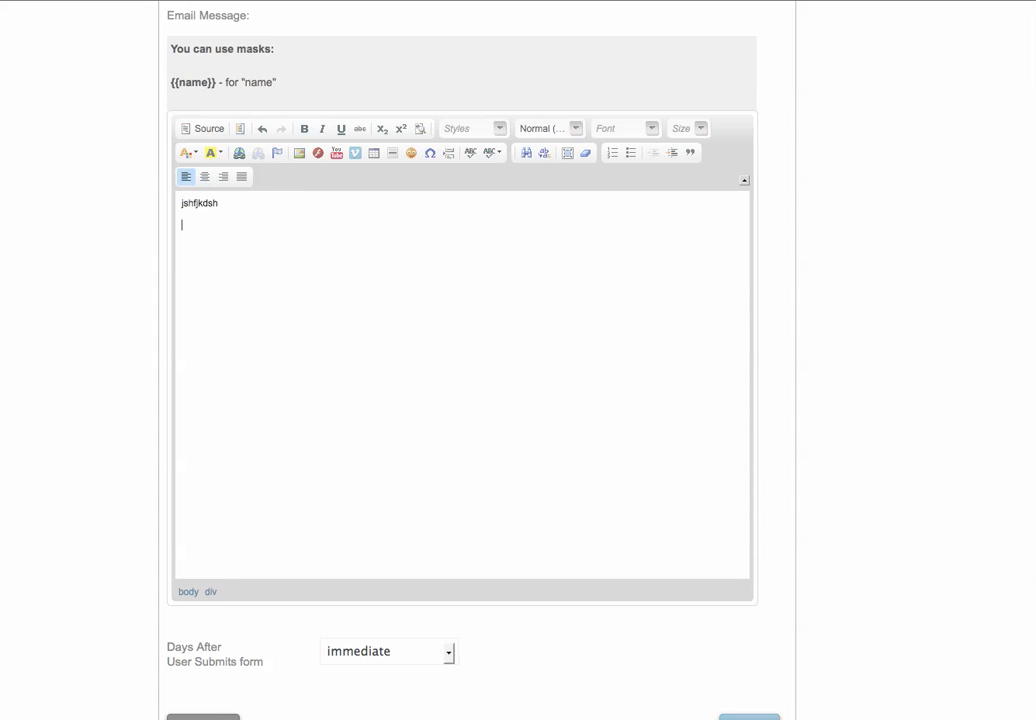
text(ksjdhfjkh)
drag(218, 237, 172, 196)
key(BackSpace)
Step: Copy the {{name}} mask into the empty email message and add a comma after it
drag(215, 85, 171, 85)
key(ctrl+c)
click(194, 199)
key(ctrl+v)
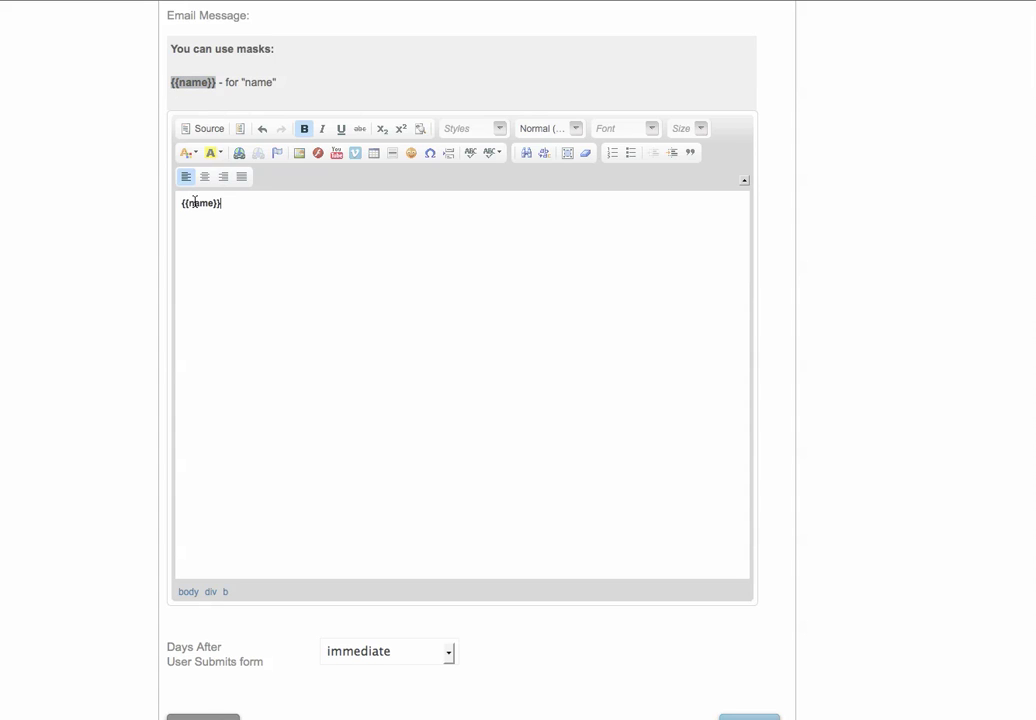
text(,)
key(Return)
drag(223, 204, 176, 204)
click(238, 206)
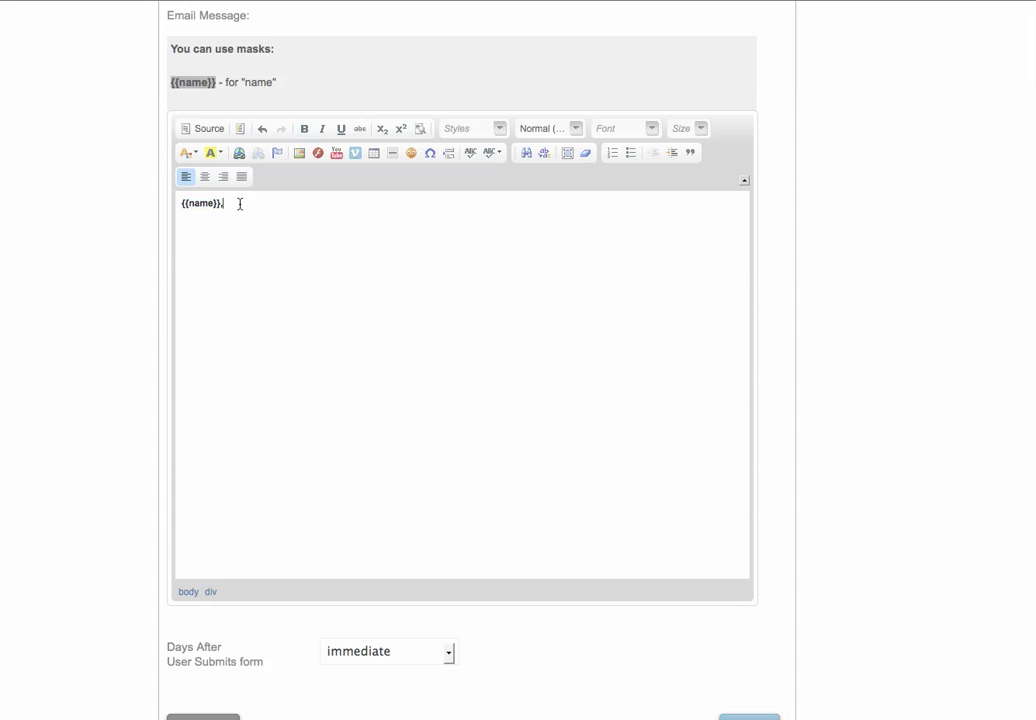
Step: Add the greeting word "Dear" in front of the {{name}} mask
drag(181, 204, 226, 204)
click(181, 204)
text(Dear)
key(End)
Step: Below the greeting, add the non-bold line "Thank you for vis...." and a further line reading "link.."
key(Return)
key(ctrl+b)
text(Thank you for)
text( visiti)
key(BackSpace)
key(BackSpace)
key(BackSpace)
text(....)
key(Return)
text(Iink..)
drag(217, 258, 171, 258)
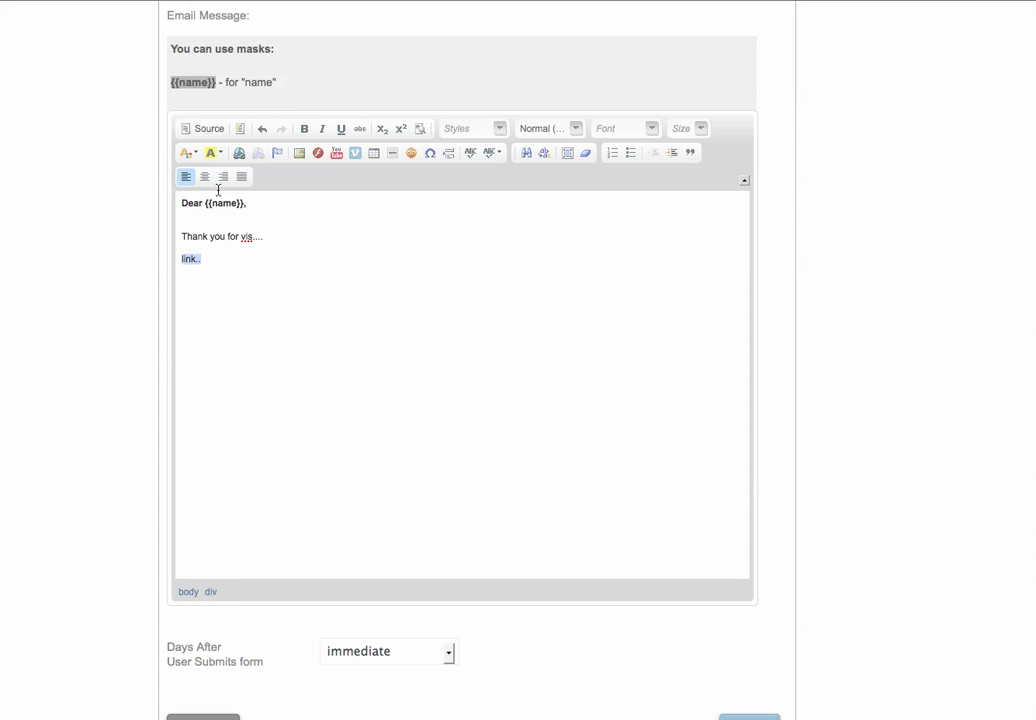
click(241, 154)
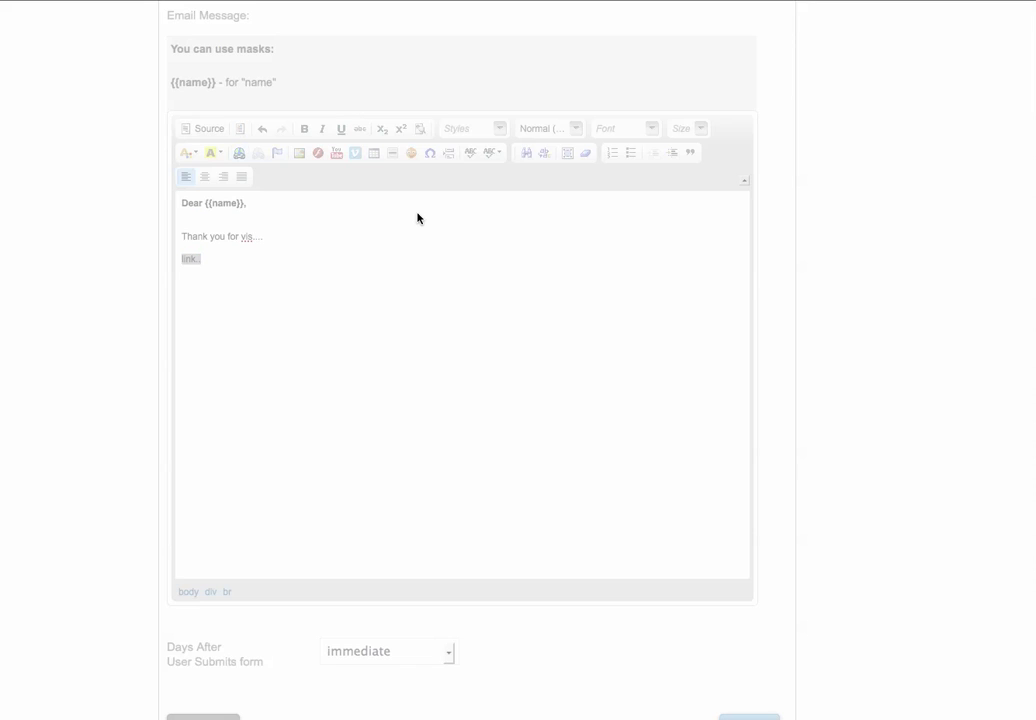
click(532, 349)
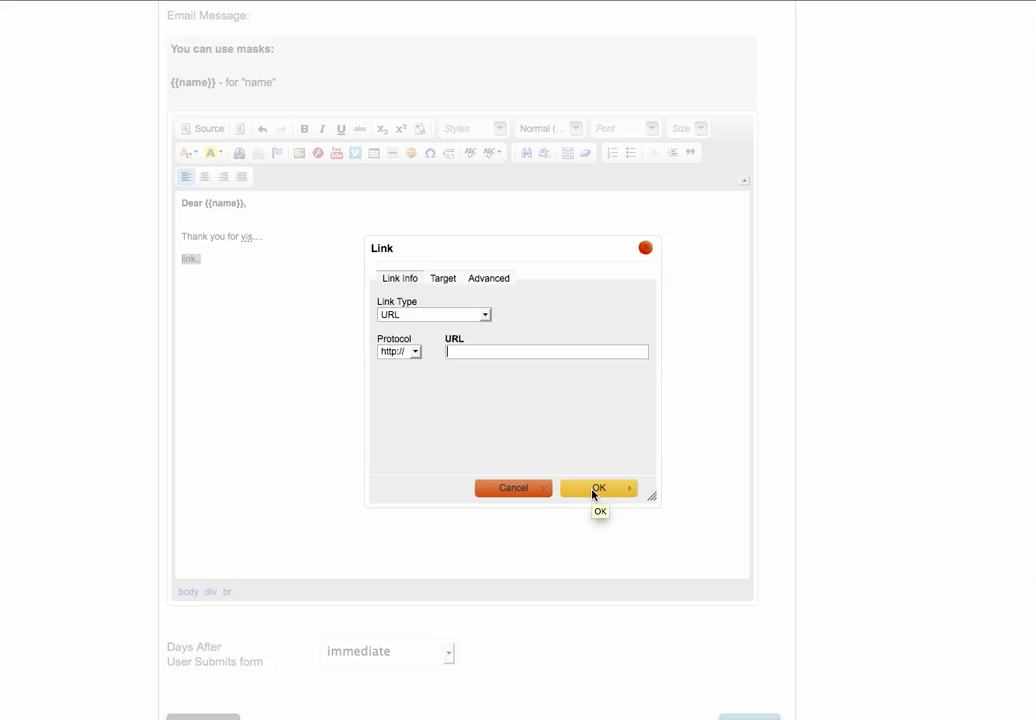
click(645, 250)
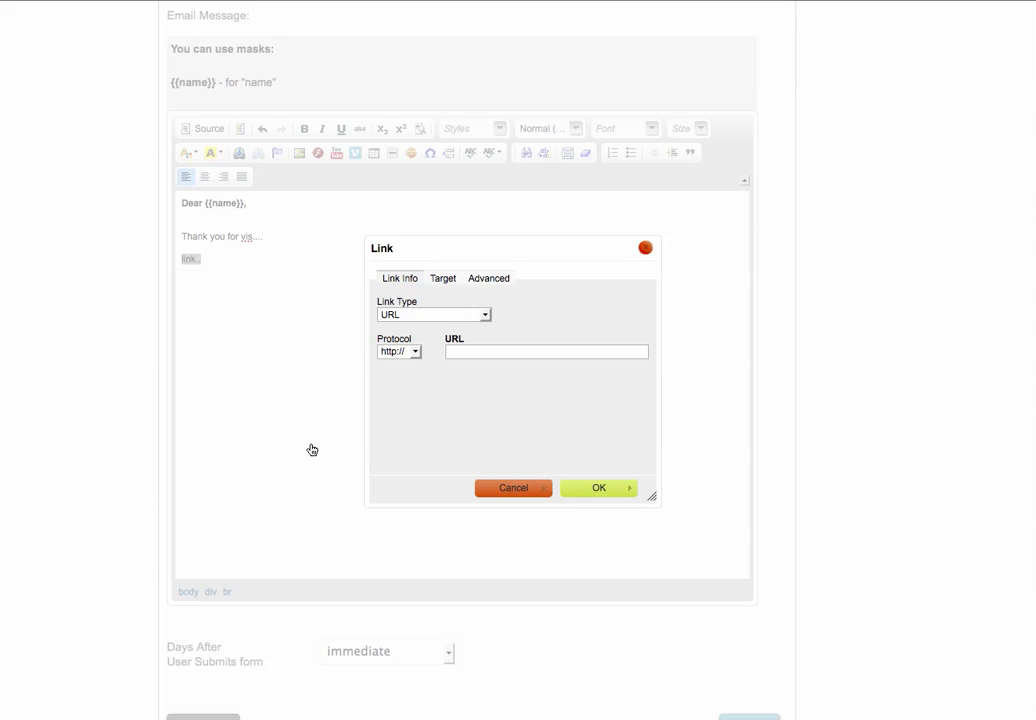
click(210, 343)
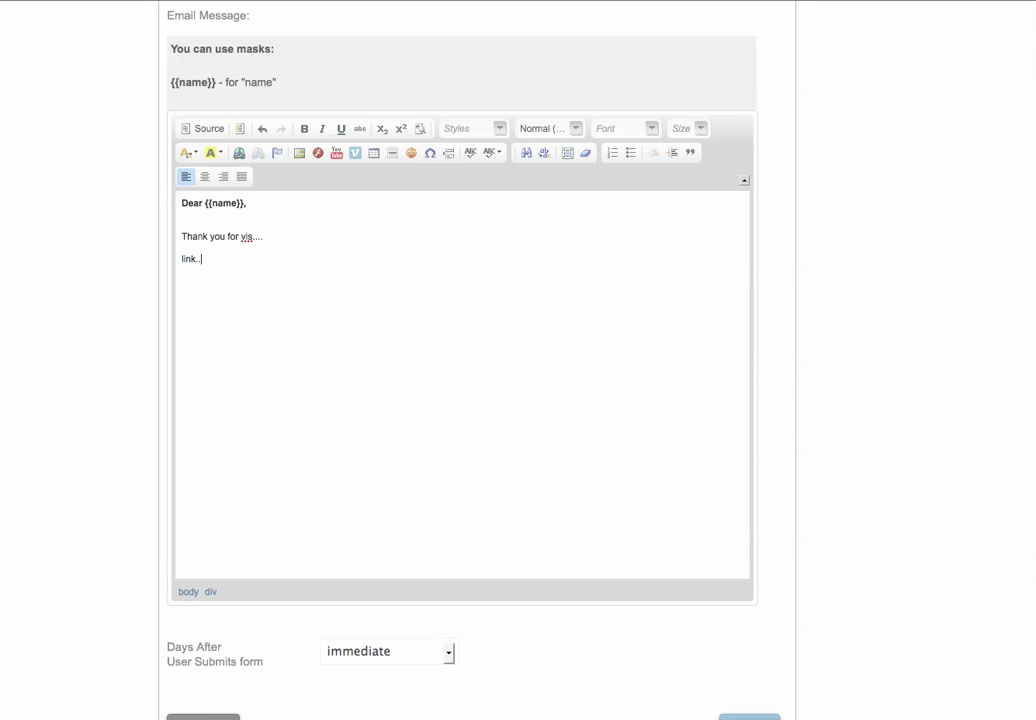
Step: Review the sending delay options, keep the email set to immediate, and save the responder
scroll(518, 360, down, 3)
click(447, 496)
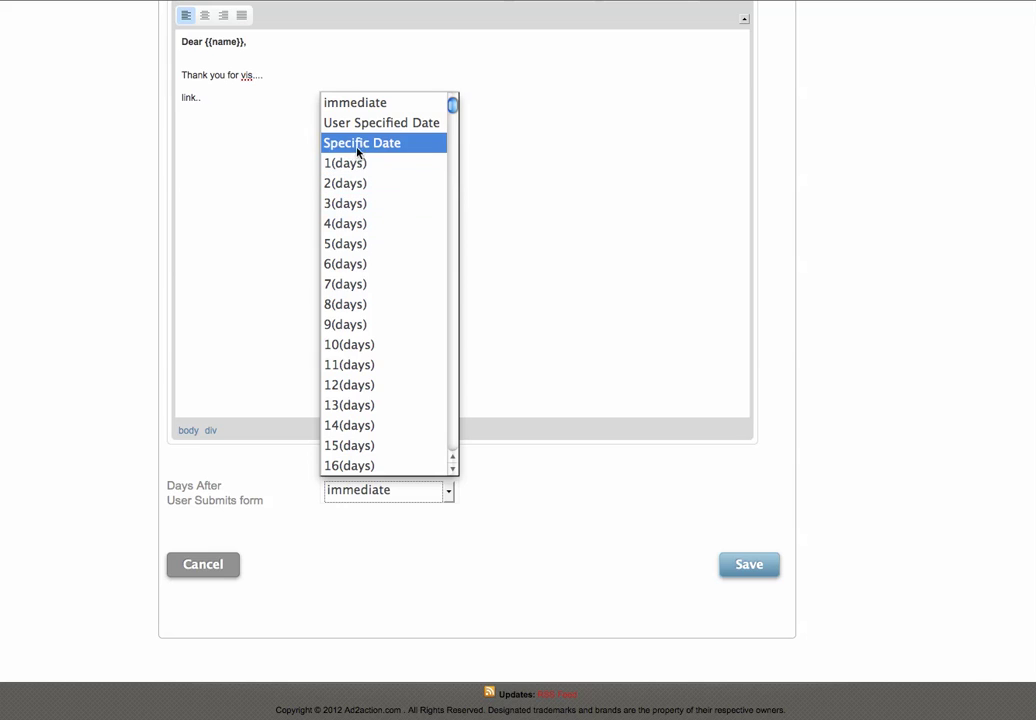
click(700, 330)
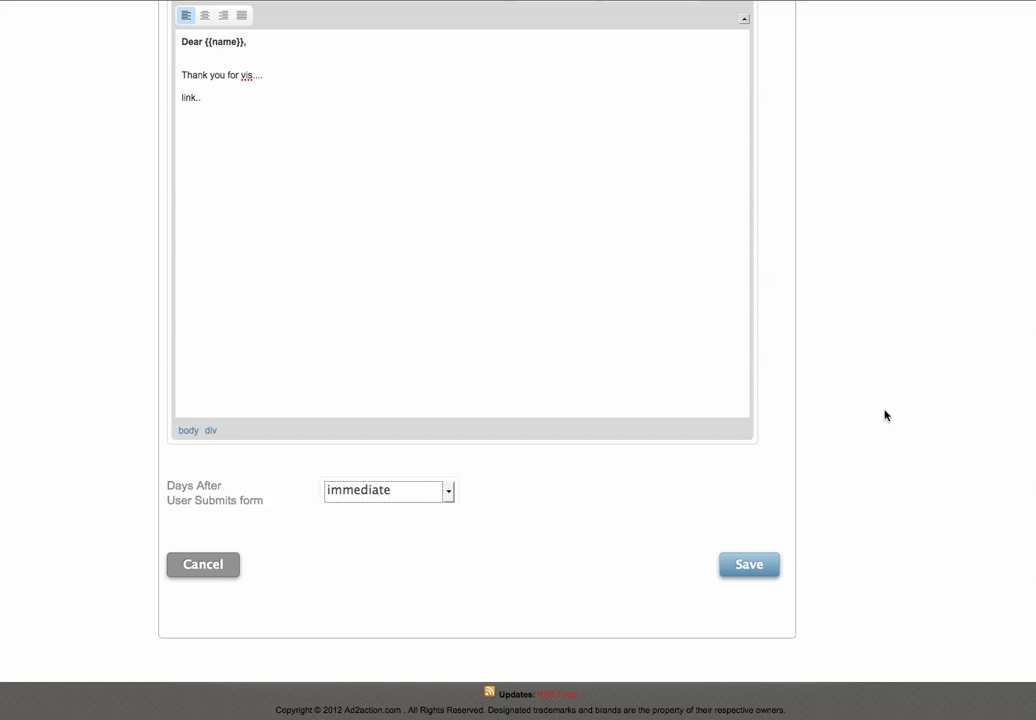
click(755, 566)
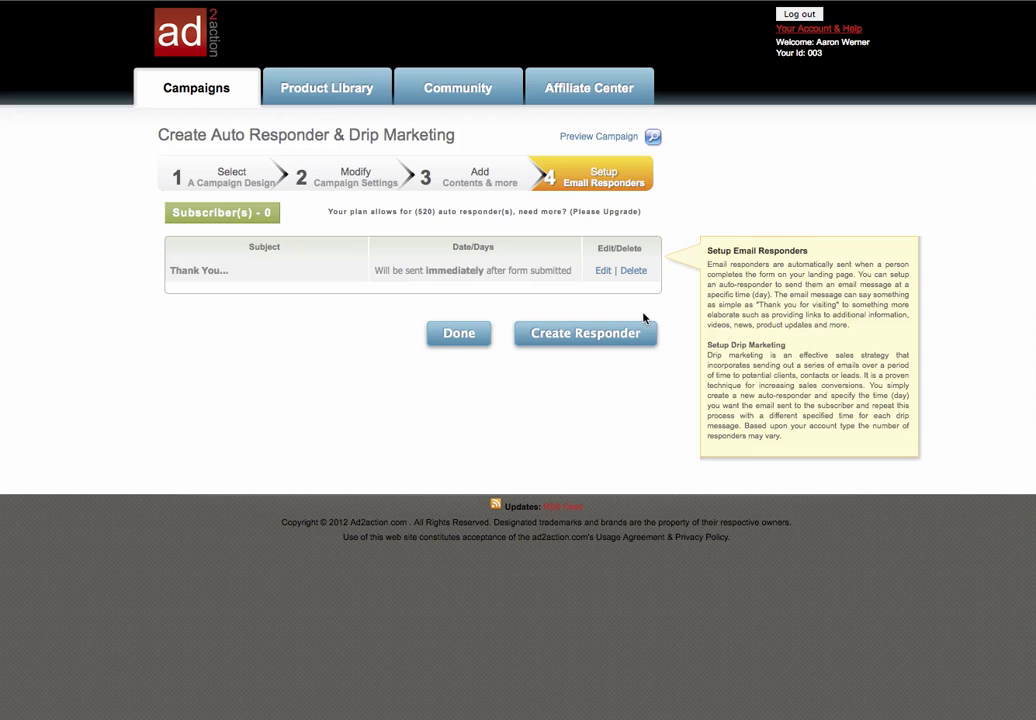
Step: Preview the campaign's landing page, try its First Name form field, and close the preview window
click(596, 137)
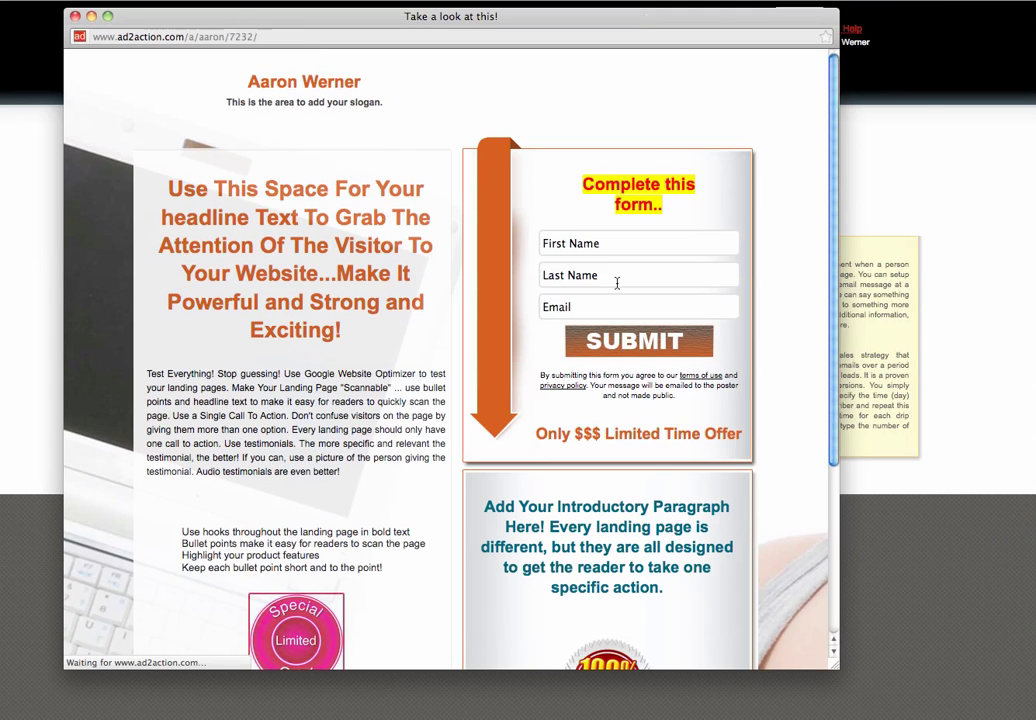
click(556, 248)
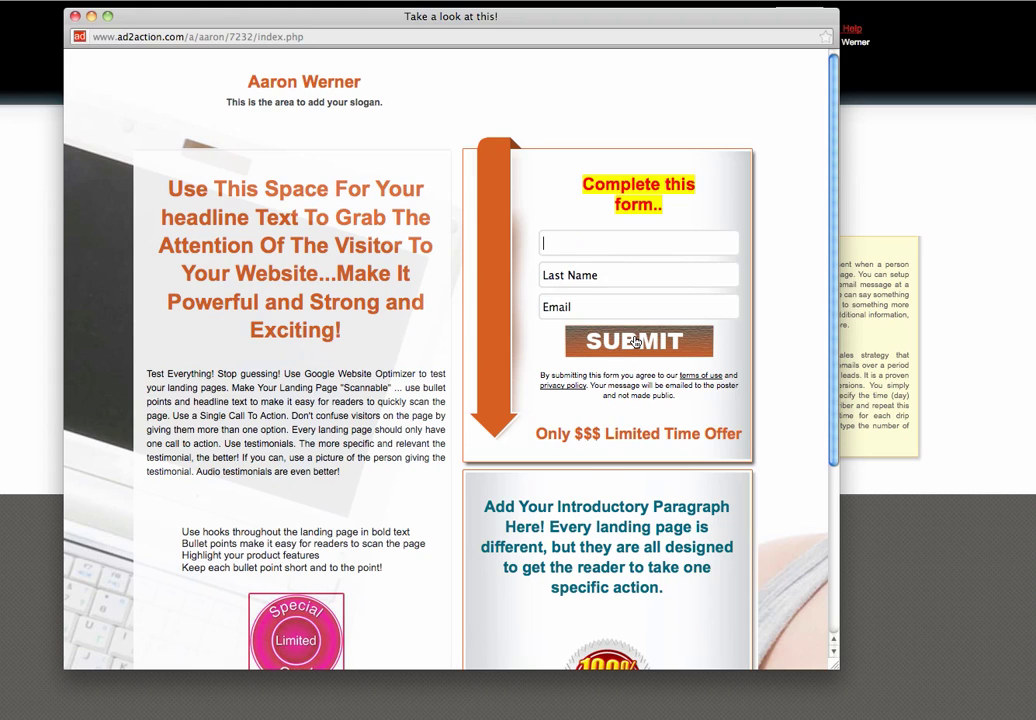
click(75, 16)
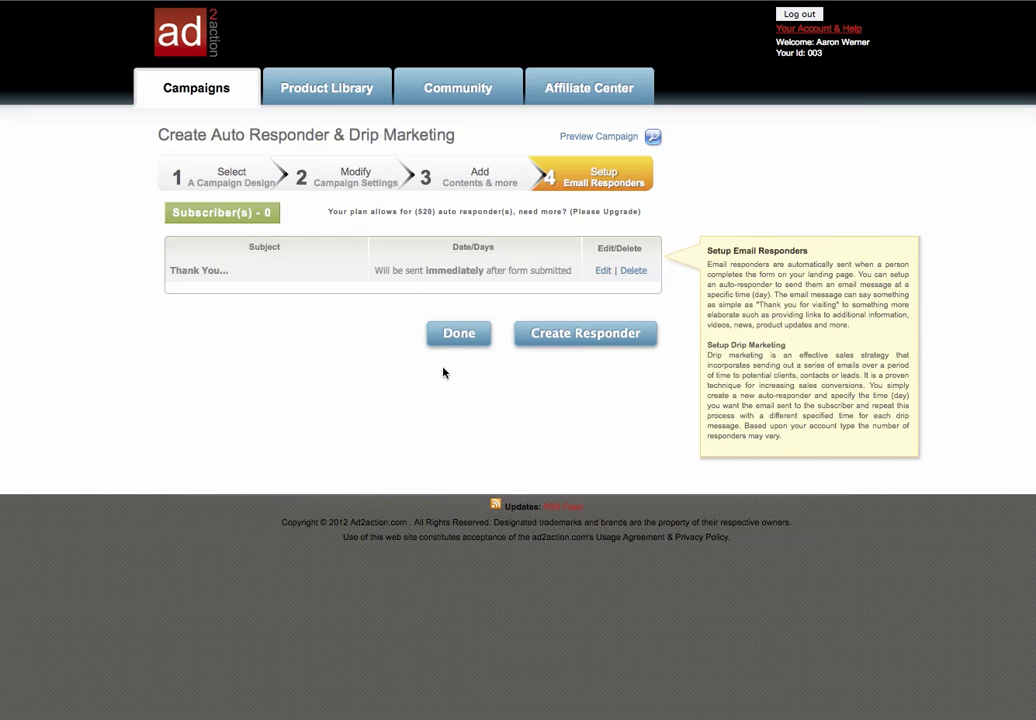